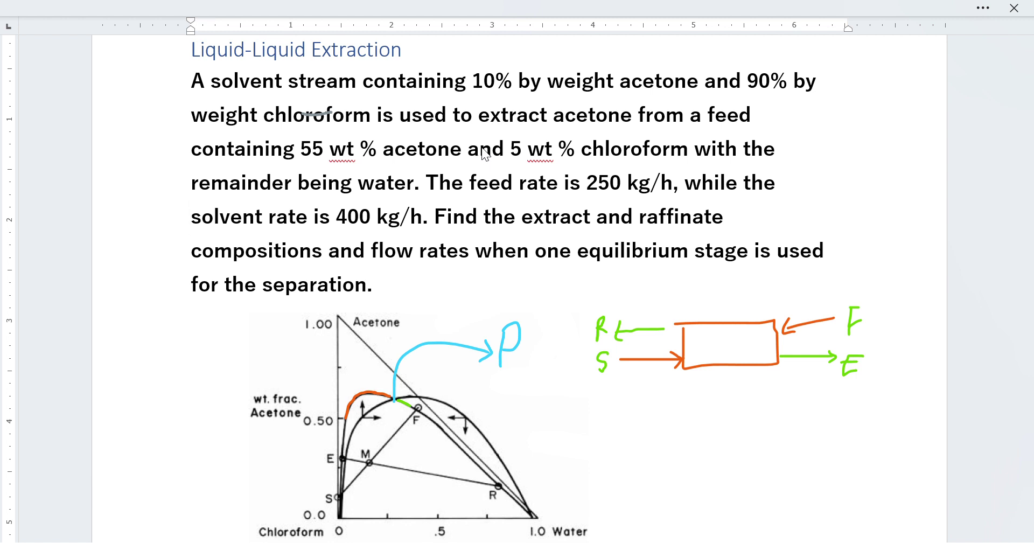
Circle 'feed' and 'stream' and underline the compositions and flow rates in ink; undo the extract/raffinate strike-through.
{"action": "mouse_move", "coordinate": [707, 130]}
{"action": "left_mouse_down"}
{"action": "mouse_move", "coordinate": [771, 120]}
{"action": "mouse_move", "coordinate": [736, 95]}
{"action": "mouse_move", "coordinate": [713, 109]}
{"action": "mouse_move", "coordinate": [729, 135]}
{"action": "left_mouse_up"}
{"action": "mouse_move", "coordinate": [271, 91]}
{"action": "left_mouse_down"}
{"action": "mouse_move", "coordinate": [344, 96]}
{"action": "mouse_move", "coordinate": [378, 68]}
{"action": "mouse_move", "coordinate": [330, 70]}
{"action": "mouse_move", "coordinate": [324, 105]}
{"action": "left_mouse_up"}
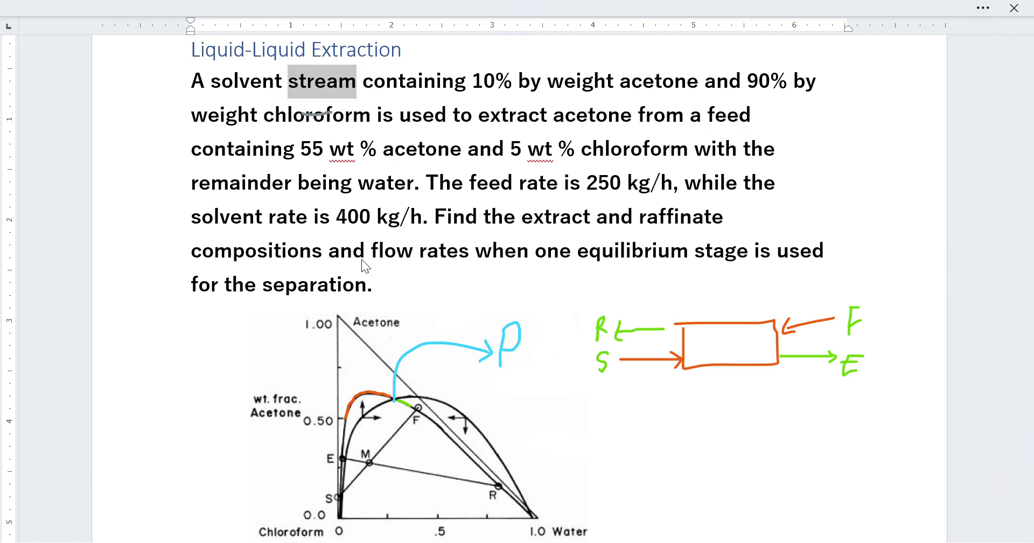
{"action": "left_click_drag", "start_coordinate": [282, 266], "coordinate": [474, 264]}
{"action": "left_click_drag", "start_coordinate": [553, 223], "coordinate": [726, 220]}
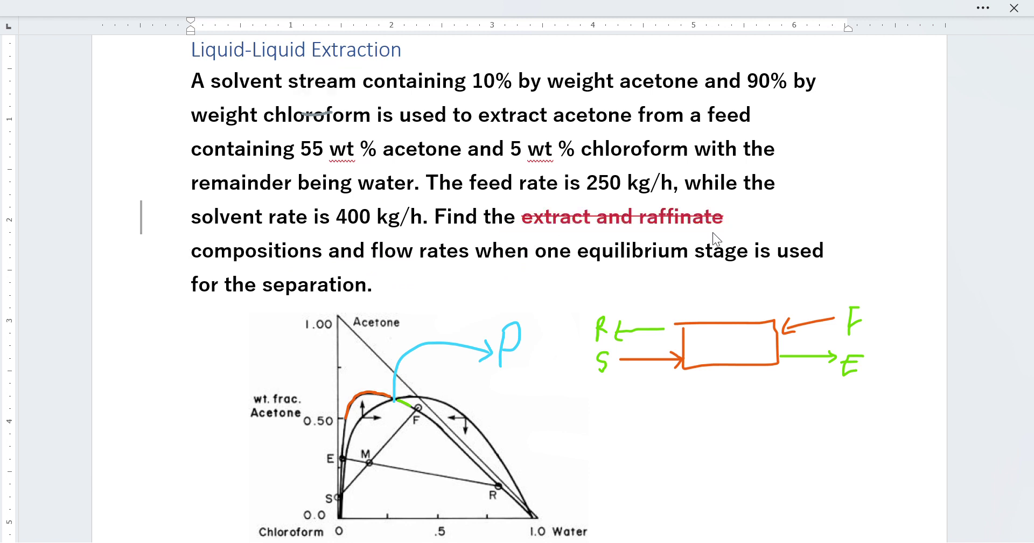
{"action": "key", "text": "ctrl+z"}
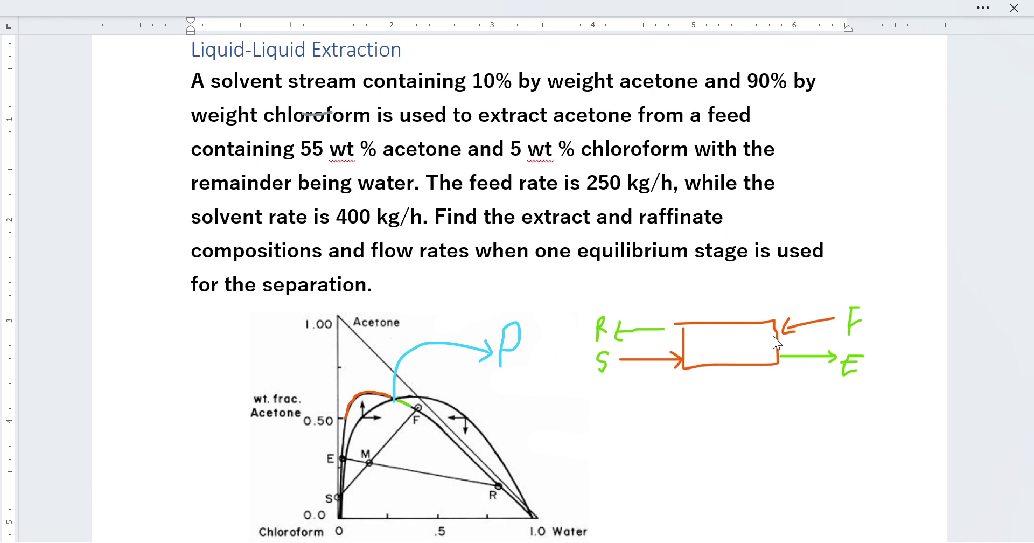
Draw ink lines inside the sketched box by M = F + S, then undo them all.
{"action": "mouse_move", "coordinate": [680, 359]}
{"action": "left_mouse_down"}
{"action": "mouse_move", "coordinate": [774, 331]}
{"action": "mouse_move", "coordinate": [722, 344]}
{"action": "mouse_move", "coordinate": [720, 291]}
{"action": "mouse_move", "coordinate": [727, 314]}
{"action": "mouse_move", "coordinate": [734, 287]}
{"action": "mouse_move", "coordinate": [739, 317]}
{"action": "left_mouse_up"}
{"action": "key", "text": "ctrl+z"}
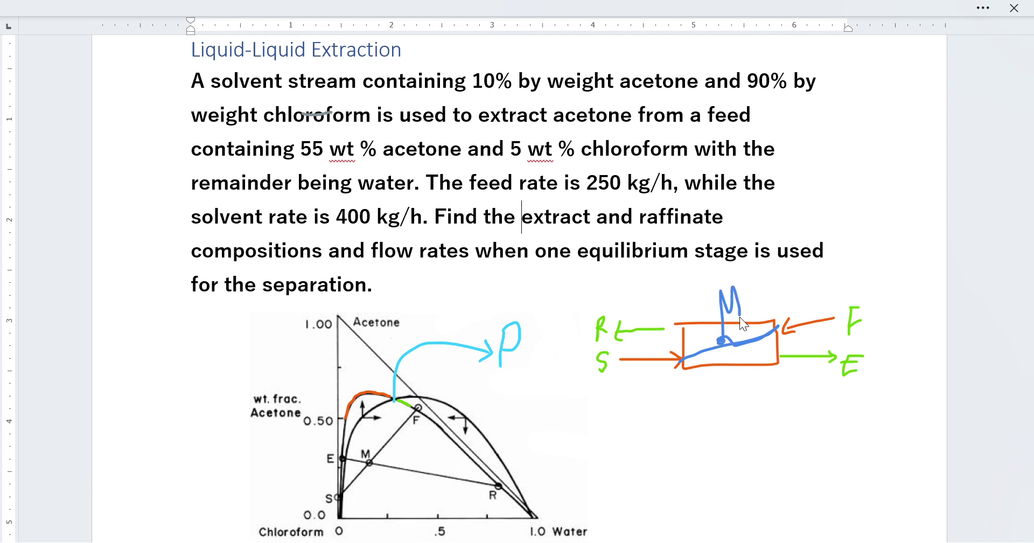
{"action": "key", "text": "ctrl+z"}
{"action": "key", "text": "ctrl+z"}
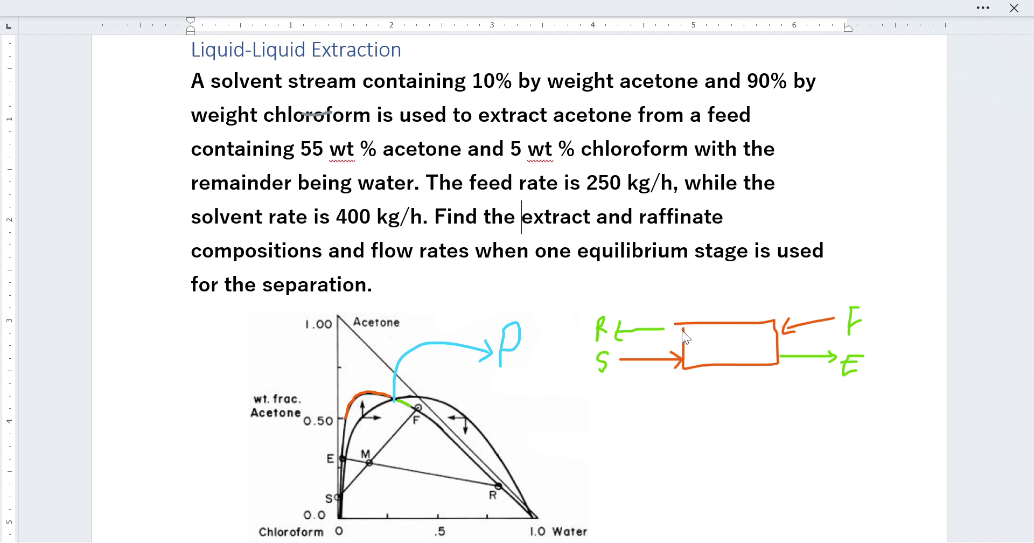
{"action": "left_click_drag", "start_coordinate": [710, 335], "coordinate": [795, 366]}
{"action": "key", "text": "ctrl+z"}
{"action": "scroll", "coordinate": [683, 379], "scroll_direction": "down", "scroll_amount": 7}
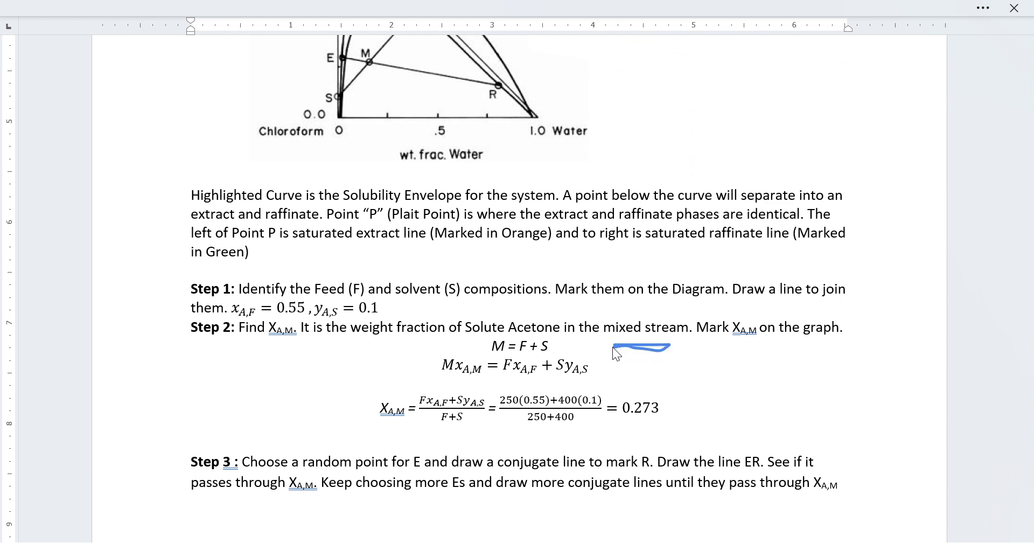
{"action": "key", "text": "ctrl+z"}
Scroll through the worksheet to review the later steps and return to the feed data.
{"action": "scroll", "coordinate": [717, 364], "scroll_direction": "down", "scroll_amount": 11}
{"action": "scroll", "coordinate": [719, 358], "scroll_direction": "up", "scroll_amount": 8}
{"action": "scroll", "coordinate": [718, 358], "scroll_direction": "down", "scroll_amount": 11}
{"action": "scroll", "coordinate": [717, 356], "scroll_direction": "down", "scroll_amount": 11}
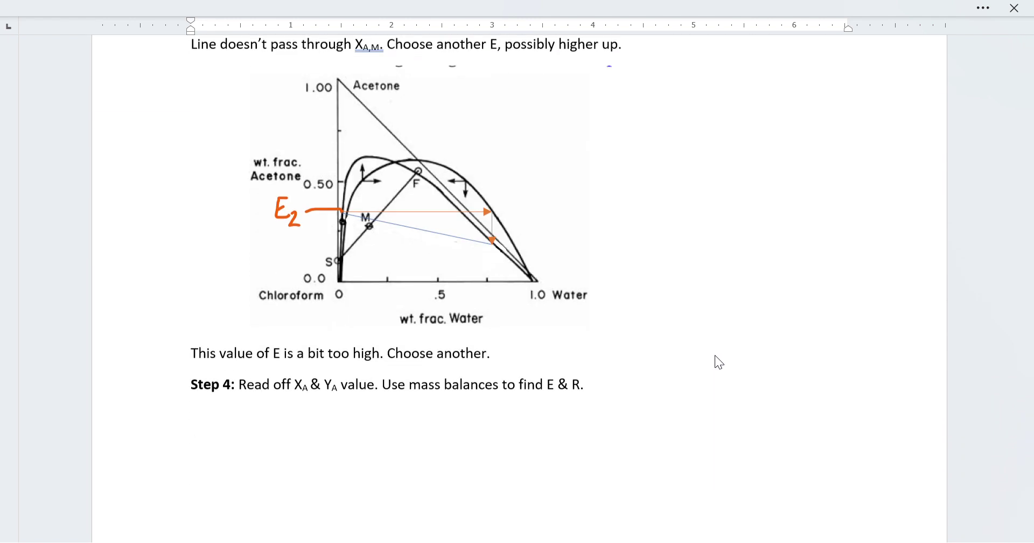
{"action": "scroll", "coordinate": [714, 353], "scroll_direction": "down", "scroll_amount": 13}
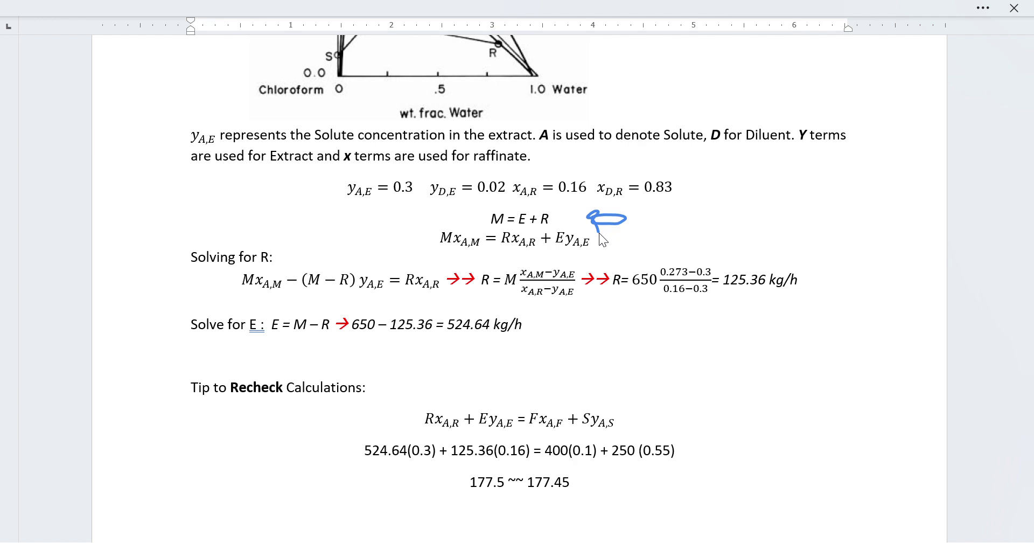
{"action": "scroll", "coordinate": [789, 197], "scroll_direction": "up", "scroll_amount": 15}
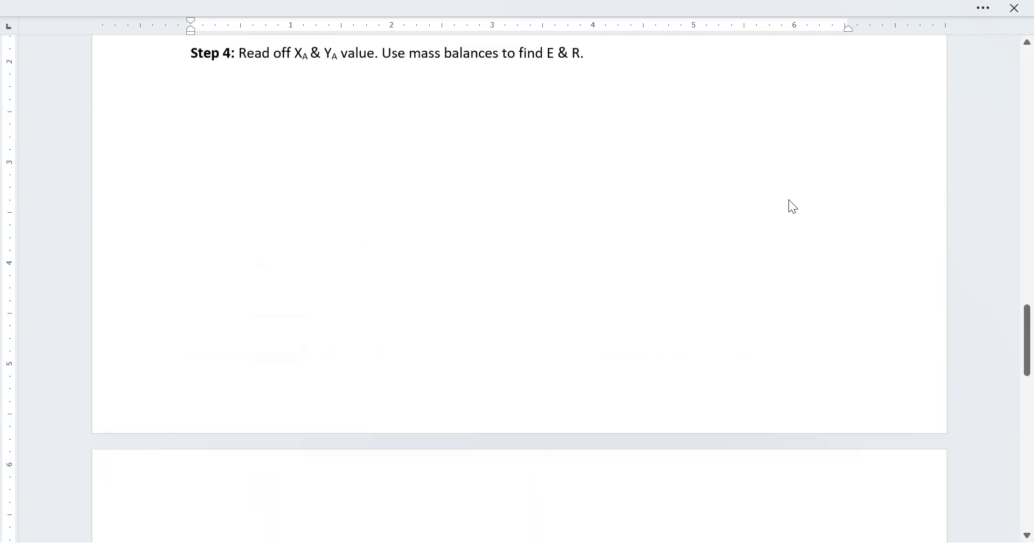
{"action": "scroll", "coordinate": [788, 199], "scroll_direction": "up", "scroll_amount": 15}
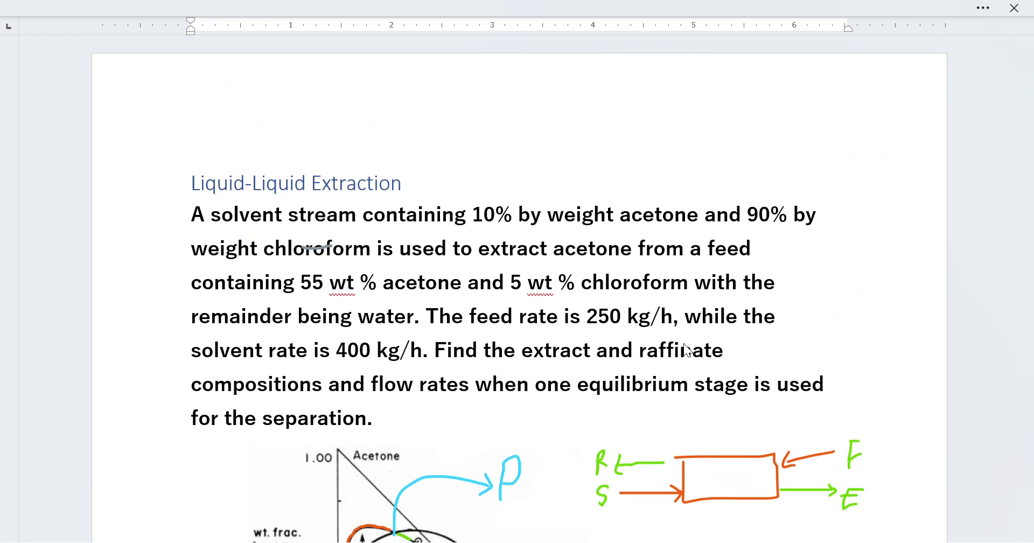
Strike out the 250 feed rate in ink, undo it so 250 stays, and move to the ternary diagram.
{"action": "left_click_drag", "start_coordinate": [620, 325], "coordinate": [621, 327]}
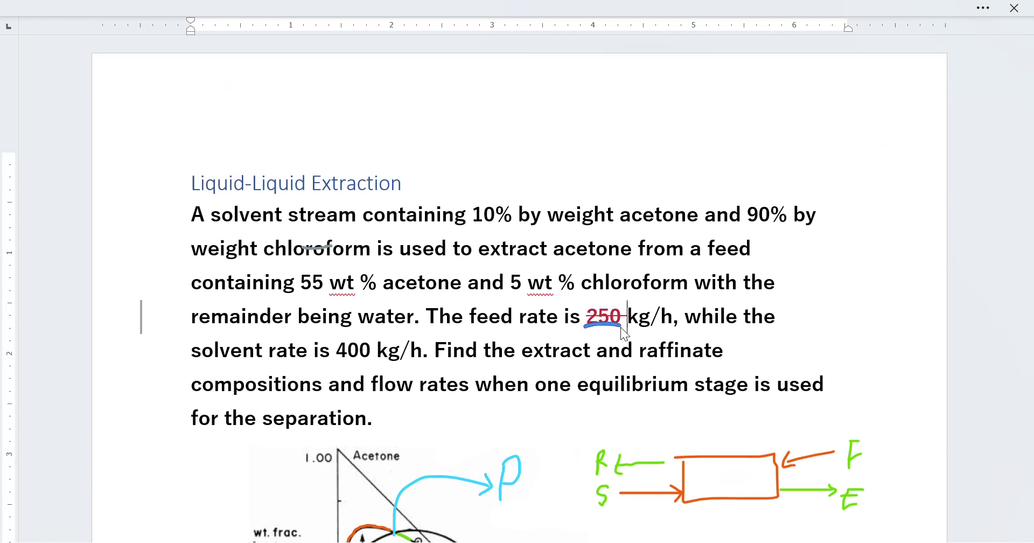
{"action": "left_click_drag", "start_coordinate": [326, 362], "coordinate": [374, 371]}
{"action": "key", "text": "ctrl+z"}
{"action": "scroll", "coordinate": [561, 320], "scroll_direction": "down", "scroll_amount": 4}
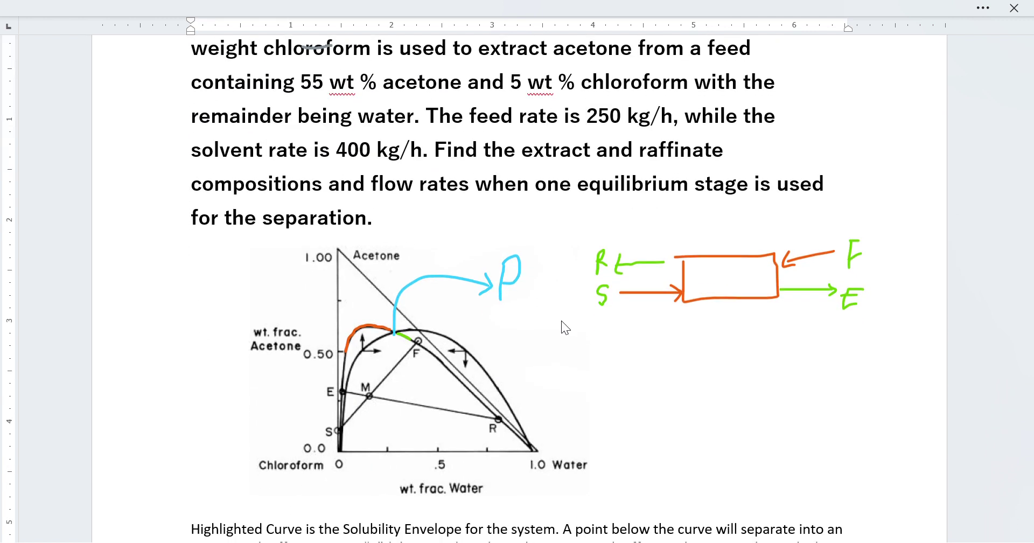
{"action": "scroll", "coordinate": [561, 321], "scroll_direction": "down", "scroll_amount": 5}
{"action": "scroll", "coordinate": [560, 324], "scroll_direction": "down", "scroll_amount": 1}
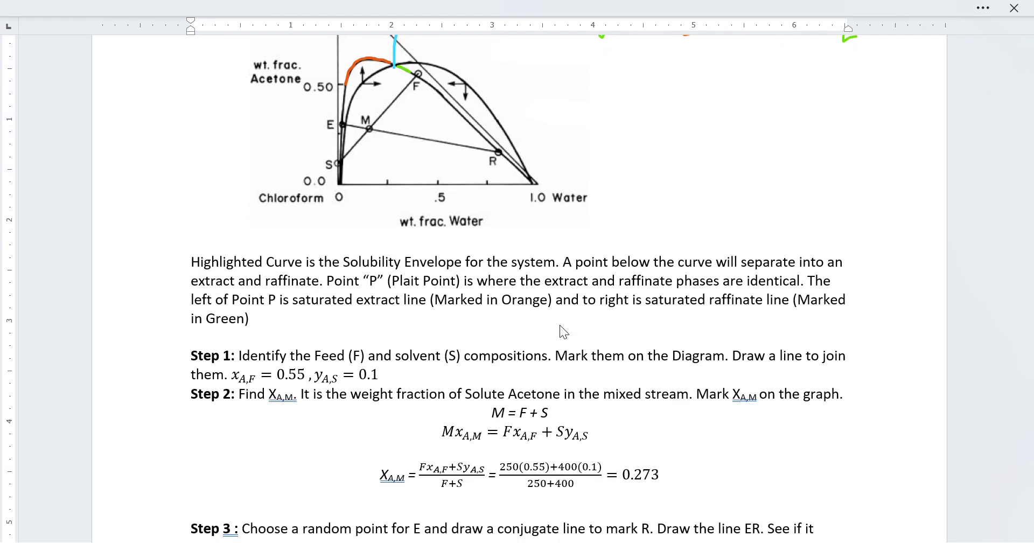
{"action": "scroll", "coordinate": [560, 326], "scroll_direction": "up", "scroll_amount": 1}
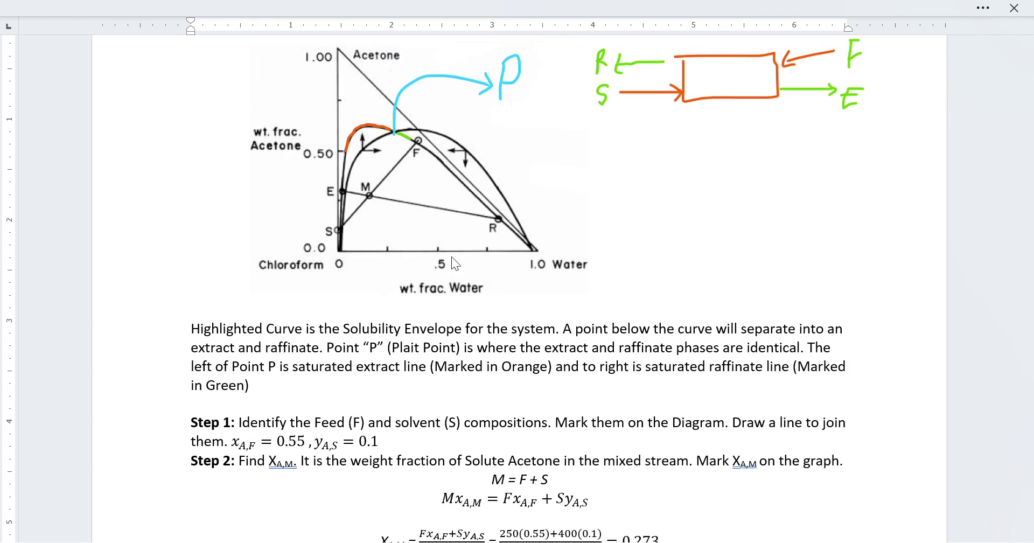
{"action": "scroll", "coordinate": [453, 274], "scroll_direction": "up", "scroll_amount": 1}
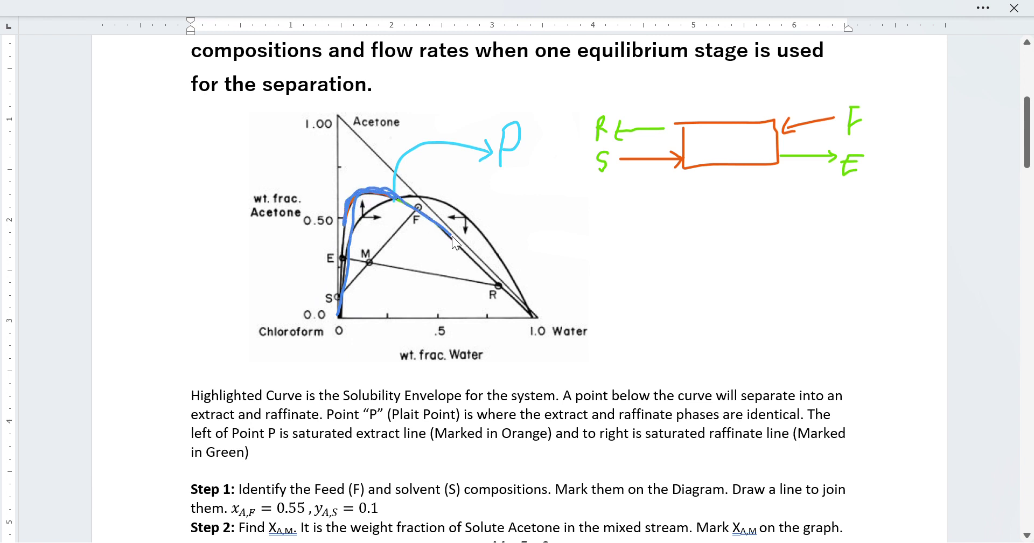
{"action": "key", "text": "ctrl+z"}
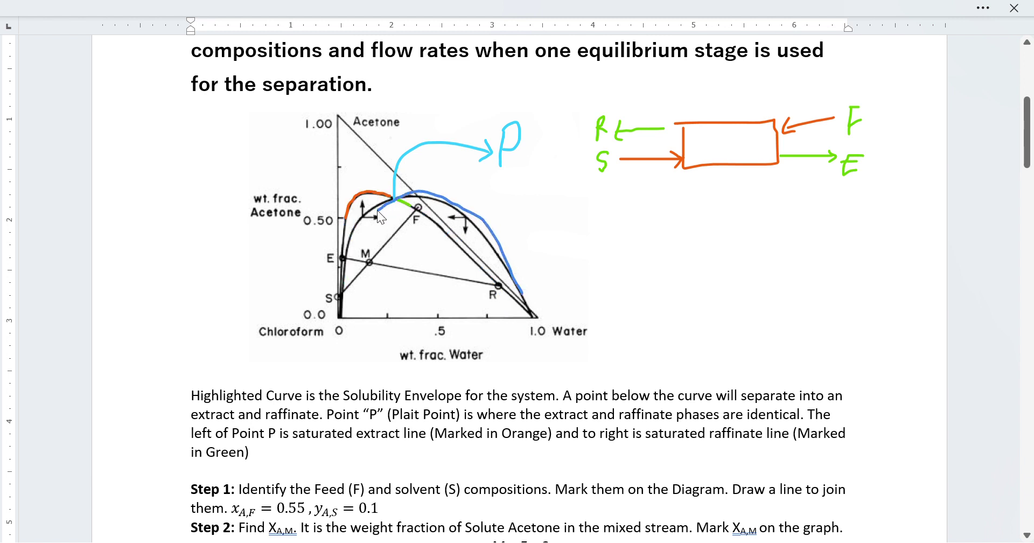
{"action": "key", "text": "ctrl+z"}
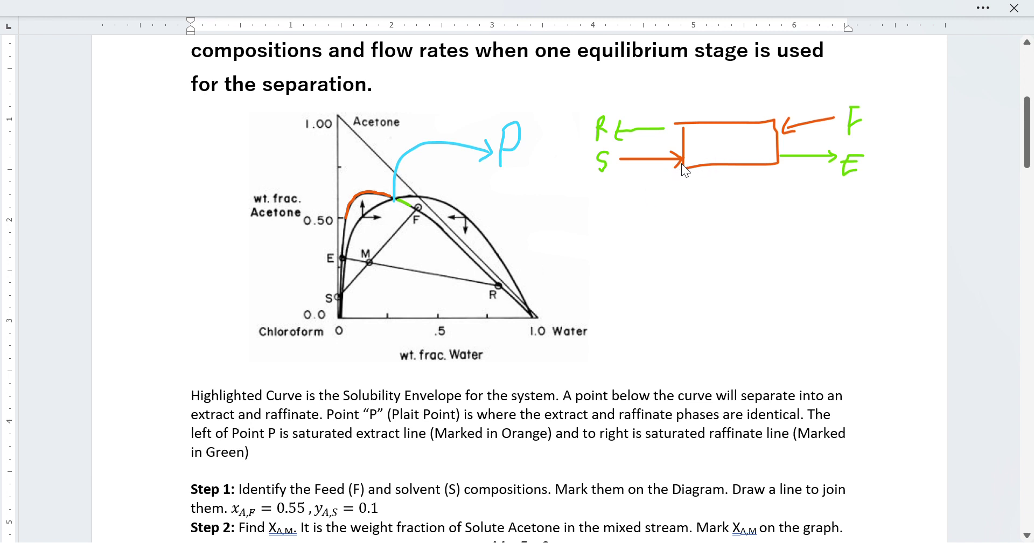
{"action": "left_click_drag", "start_coordinate": [813, 116], "coordinate": [696, 137]}
{"action": "key", "text": "ctrl+z"}
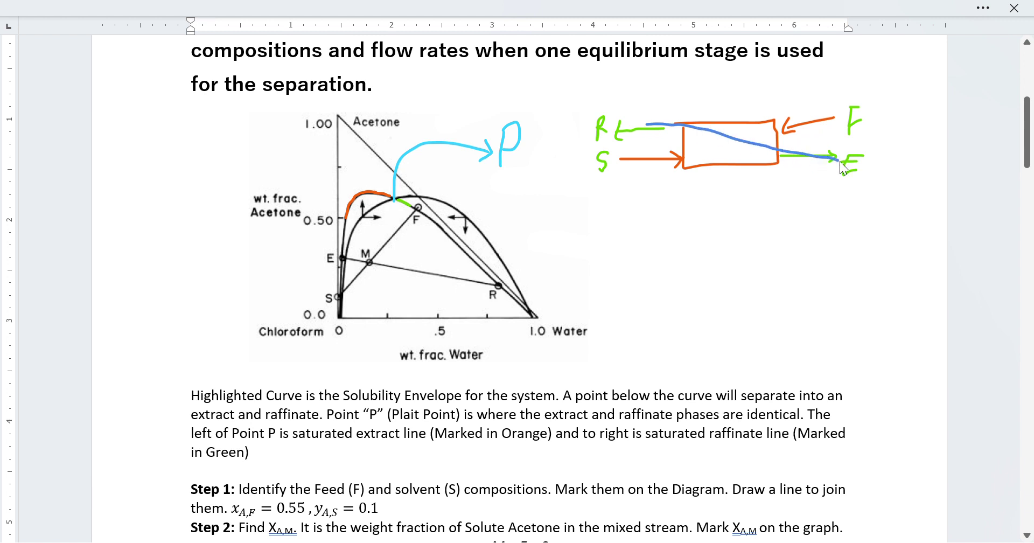
{"action": "key", "text": "ctrl+z"}
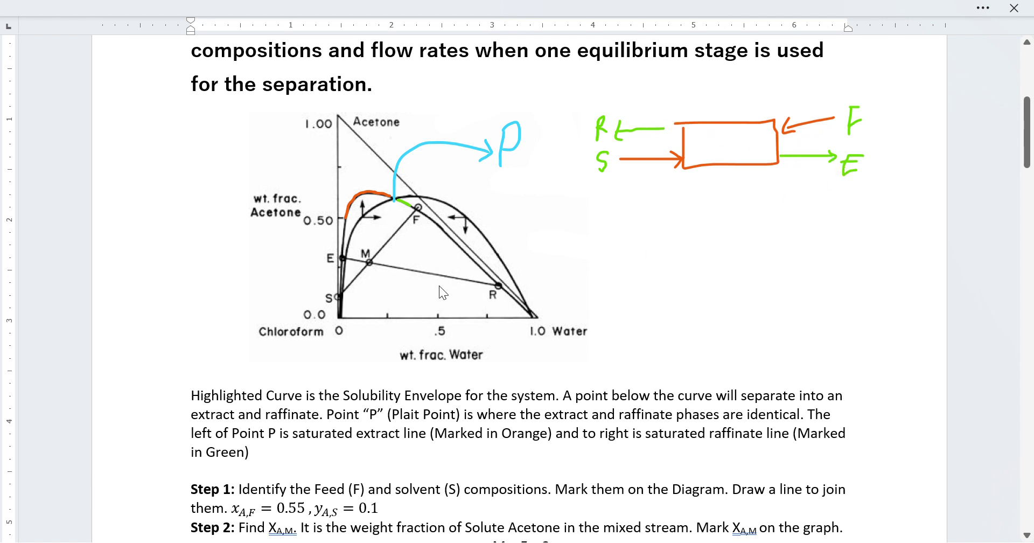
{"action": "scroll", "coordinate": [377, 276], "scroll_direction": "down", "scroll_amount": 1}
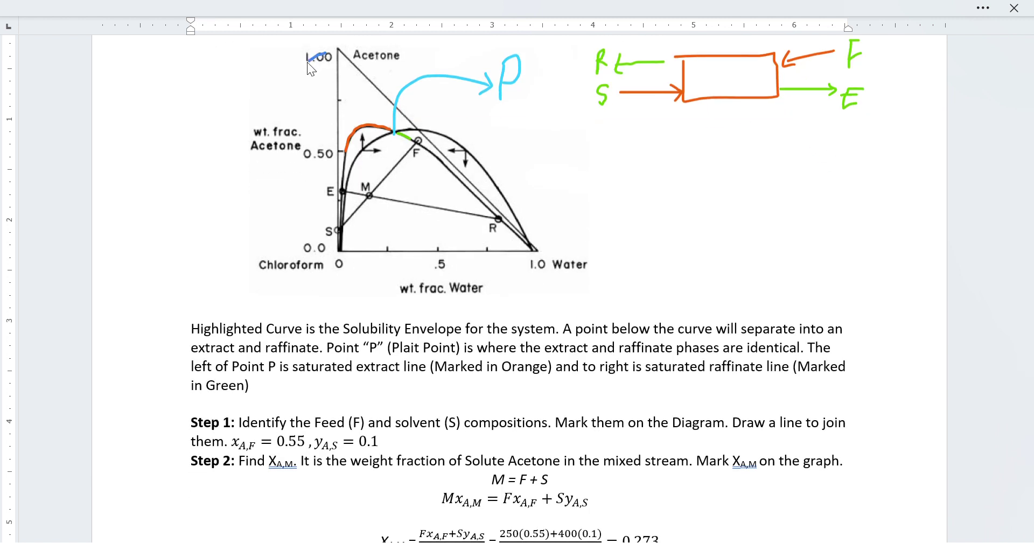
{"action": "key", "text": "ctrl+z"}
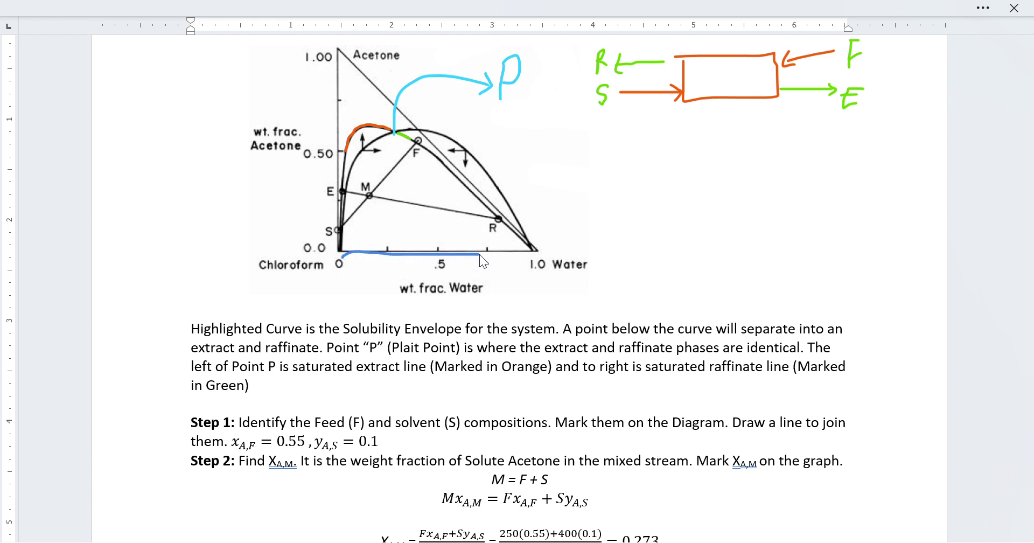
{"action": "key", "text": "ctrl+z"}
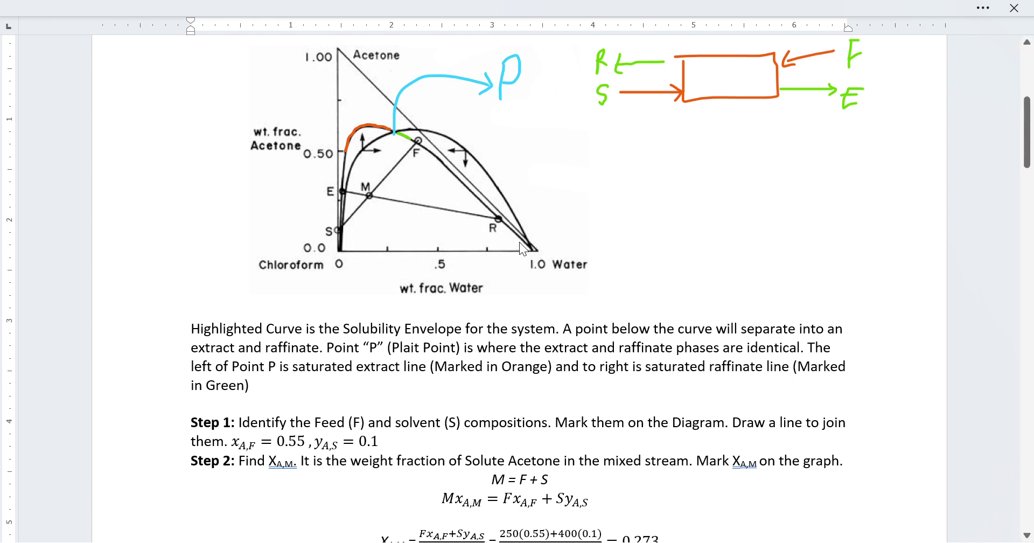
{"action": "scroll", "coordinate": [520, 242], "scroll_direction": "up", "scroll_amount": 5}
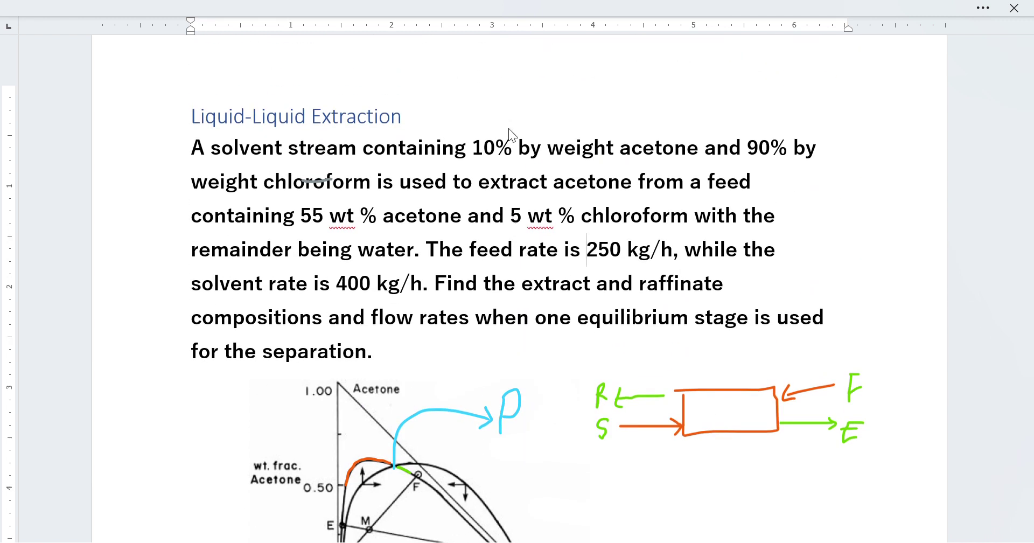
{"action": "scroll", "coordinate": [410, 301], "scroll_direction": "down", "scroll_amount": 1}
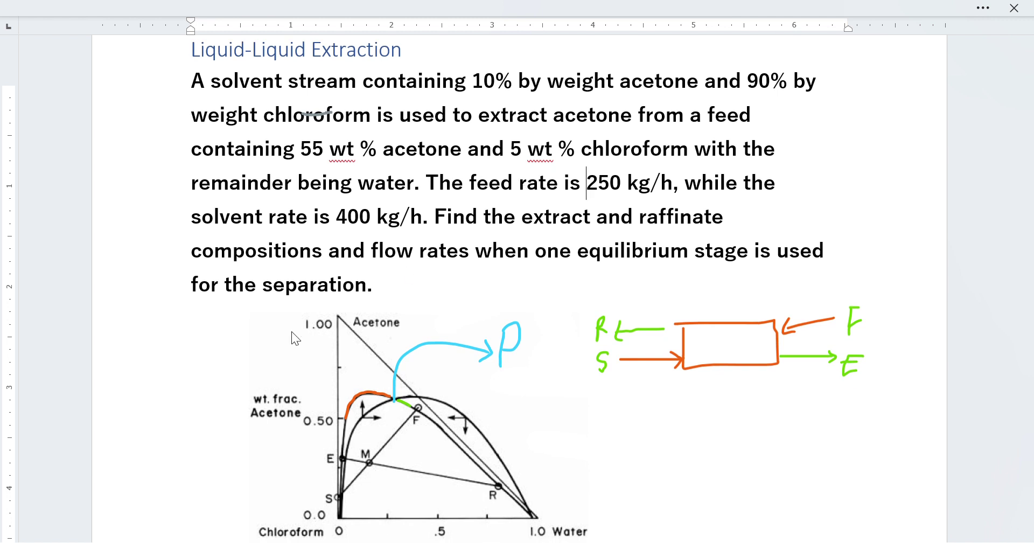
{"action": "scroll", "coordinate": [313, 302], "scroll_direction": "down", "scroll_amount": 2}
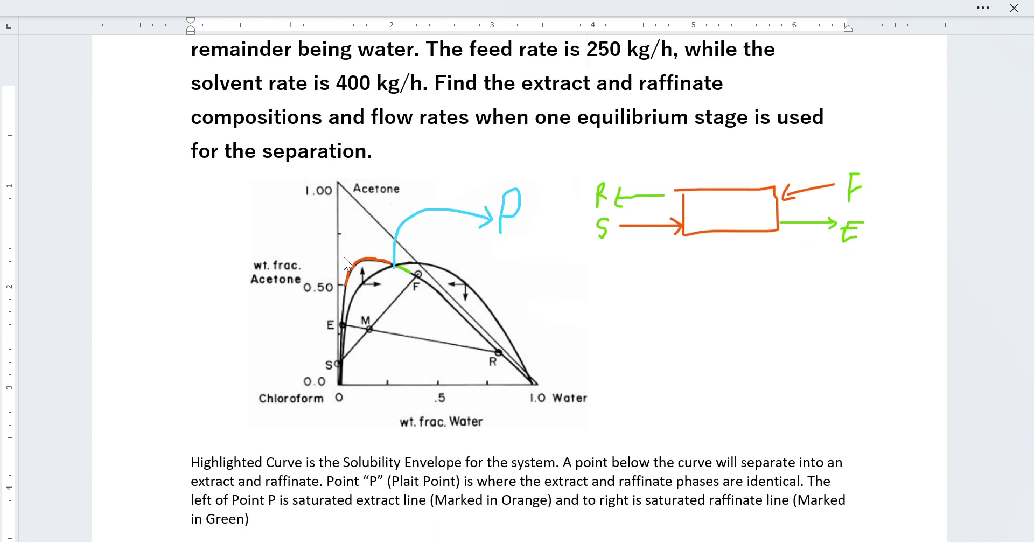
{"action": "scroll", "coordinate": [351, 308], "scroll_direction": "up", "scroll_amount": 1}
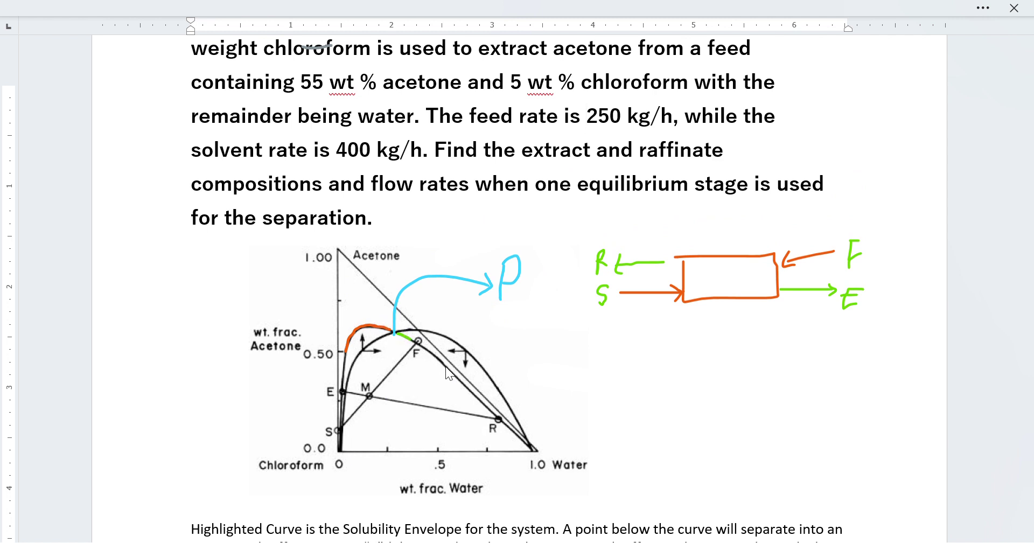
{"action": "scroll", "coordinate": [445, 366], "scroll_direction": "up", "scroll_amount": 2}
{"action": "left_click_drag", "start_coordinate": [439, 164], "coordinate": [506, 162]}
{"action": "scroll", "coordinate": [439, 257], "scroll_direction": "down", "scroll_amount": 2}
{"action": "left_click_drag", "start_coordinate": [335, 353], "coordinate": [310, 350]}
{"action": "mouse_move", "coordinate": [339, 429]}
{"action": "left_mouse_down"}
{"action": "mouse_move", "coordinate": [302, 432]}
{"action": "mouse_move", "coordinate": [338, 430]}
{"action": "left_mouse_up"}
{"action": "scroll", "coordinate": [679, 323], "scroll_direction": "up", "scroll_amount": 1}
{"action": "key", "text": "ctrl+z"}
{"action": "left_click_drag", "start_coordinate": [294, 161], "coordinate": [450, 162]}
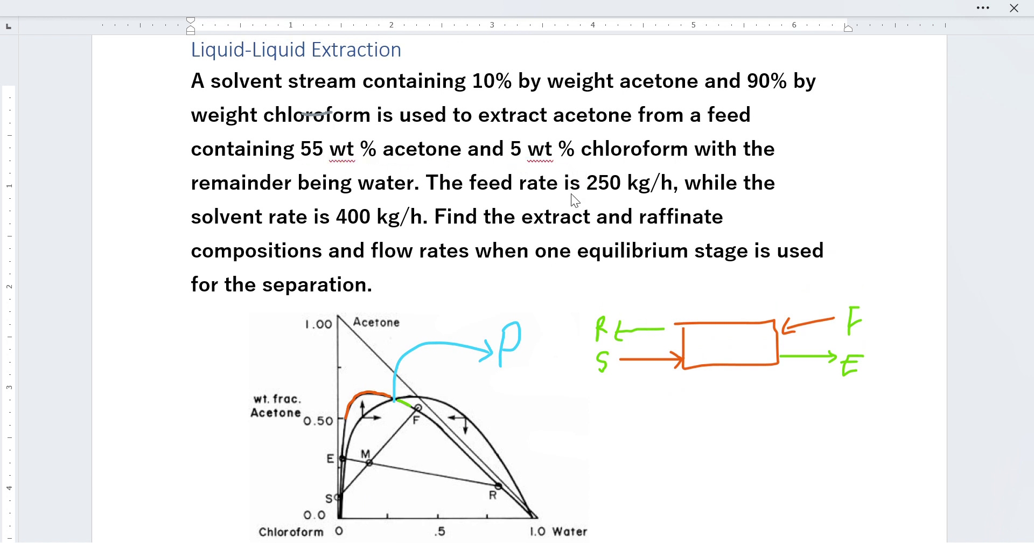
Ink a mark beside the 0.50 axis label and a line up toward point F, then undo both.
{"action": "scroll", "coordinate": [572, 188], "scroll_direction": "down", "scroll_amount": 1}
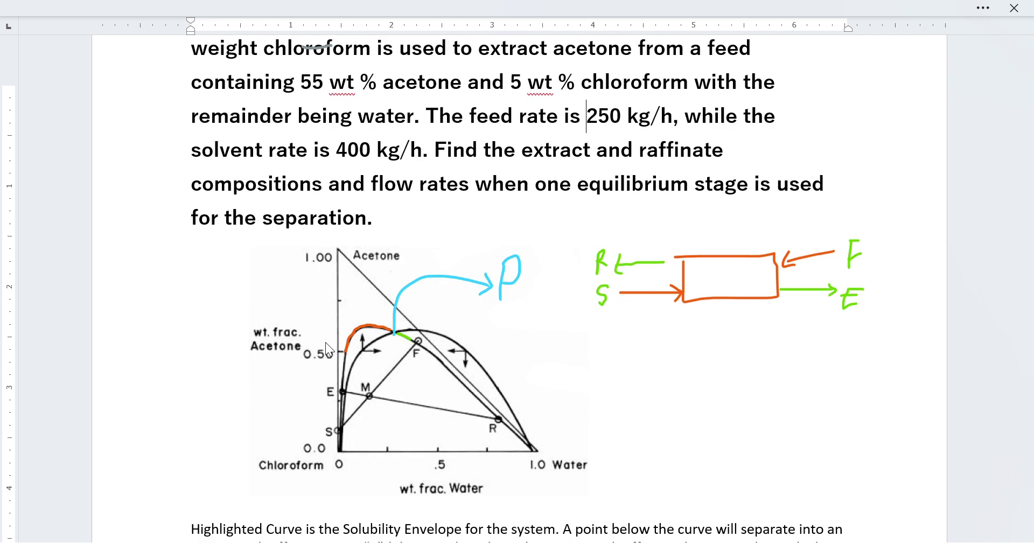
{"action": "left_click_drag", "start_coordinate": [325, 342], "coordinate": [418, 344]}
{"action": "key", "text": "ctrl+z"}
{"action": "left_click_drag", "start_coordinate": [427, 431], "coordinate": [419, 343]}
{"action": "key", "text": "ctrl+z"}
Place and enlarge an ink dot at plait point P, then remove it.
{"action": "scroll", "coordinate": [394, 327], "scroll_direction": "down", "scroll_amount": 2}
{"action": "left_click", "coordinate": [393, 266]}
{"action": "left_click_drag", "start_coordinate": [393, 270], "coordinate": [393, 265]}
{"action": "key", "text": "ctrl+z"}
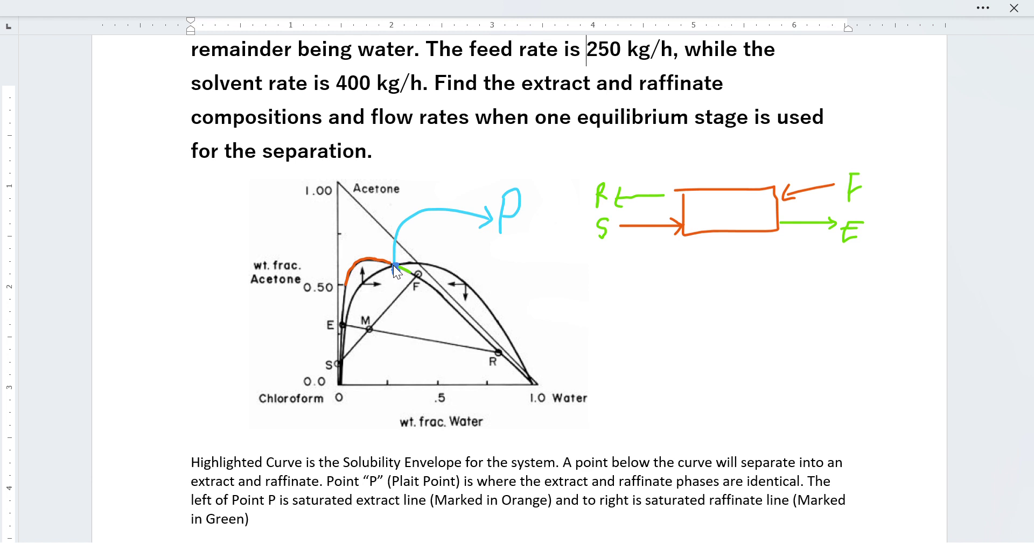
Ink a wavy line through M and a stroke left of the chart, undo both, then mark the diagram.
{"action": "mouse_move", "coordinate": [374, 238]}
{"action": "left_mouse_down"}
{"action": "mouse_move", "coordinate": [355, 262]}
{"action": "mouse_move", "coordinate": [367, 312]}
{"action": "left_mouse_up"}
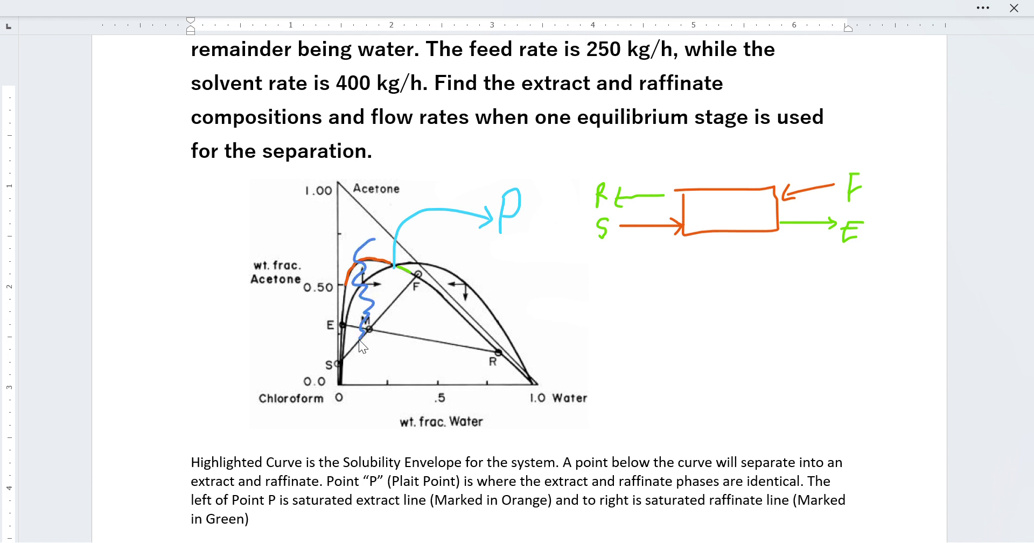
{"action": "key", "text": "ctrl+z"}
{"action": "mouse_move", "coordinate": [262, 313]}
{"action": "left_mouse_down"}
{"action": "mouse_move", "coordinate": [284, 346]}
{"action": "mouse_move", "coordinate": [295, 322]}
{"action": "left_mouse_up"}
{"action": "key", "text": "ctrl+z"}
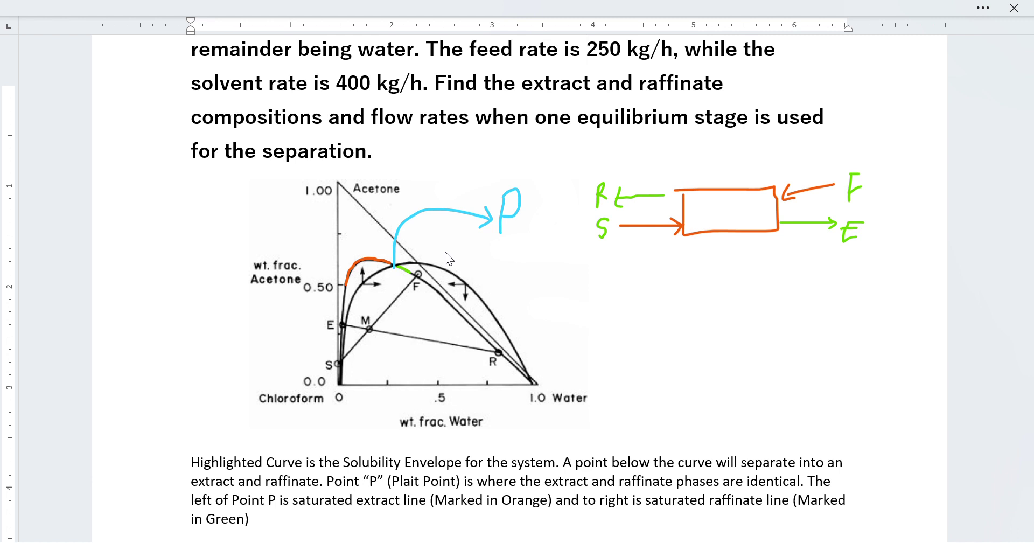
{"action": "mouse_move", "coordinate": [446, 251]}
{"action": "left_mouse_down"}
{"action": "mouse_move", "coordinate": [472, 281]}
{"action": "mouse_move", "coordinate": [459, 323]}
{"action": "mouse_move", "coordinate": [488, 345]}
{"action": "left_mouse_up"}
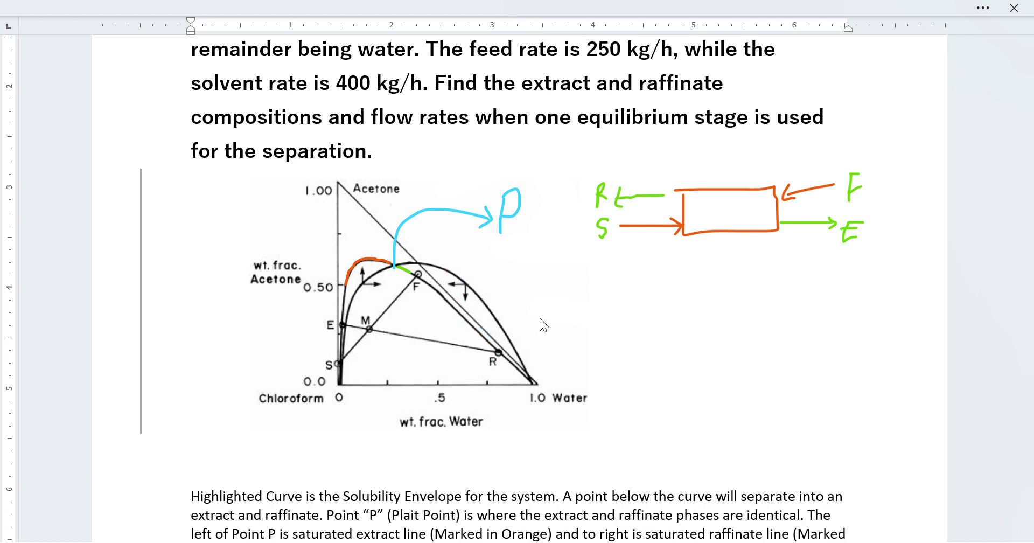